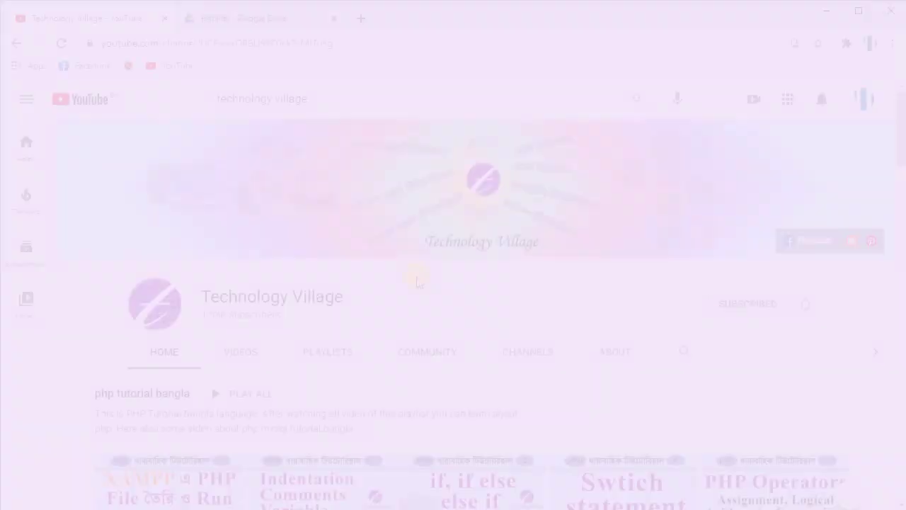
Play all of the Microsoft Word 2016 Tutorial playlist from the Technology Village channel's playlists.
left_click(334, 281)
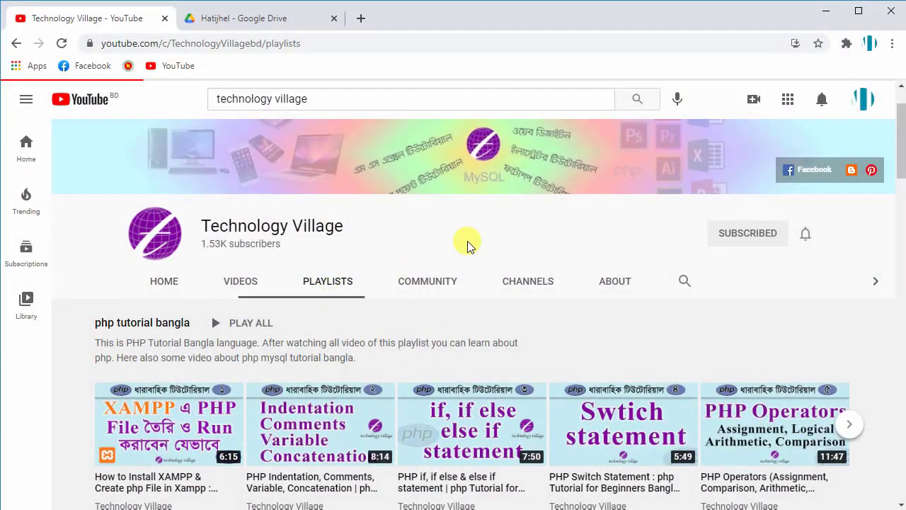
scroll(467, 241, "down", 1)
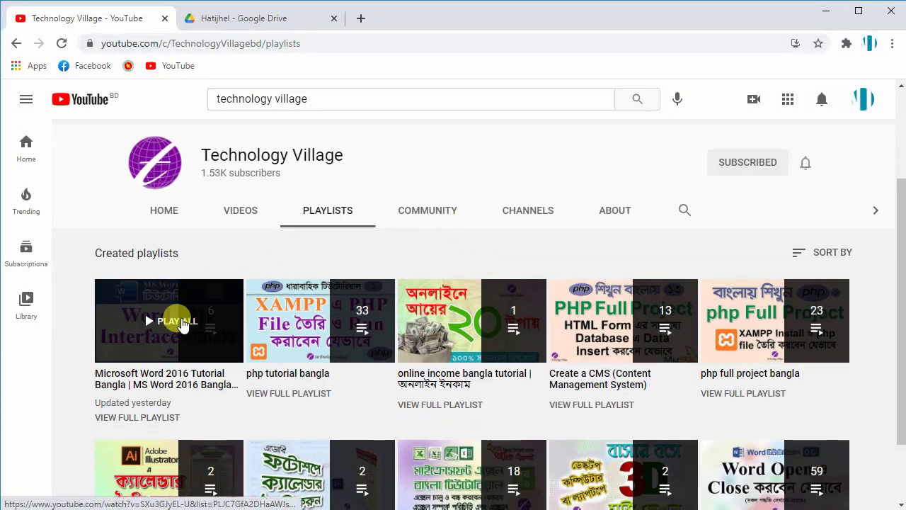
left_click(177, 333)
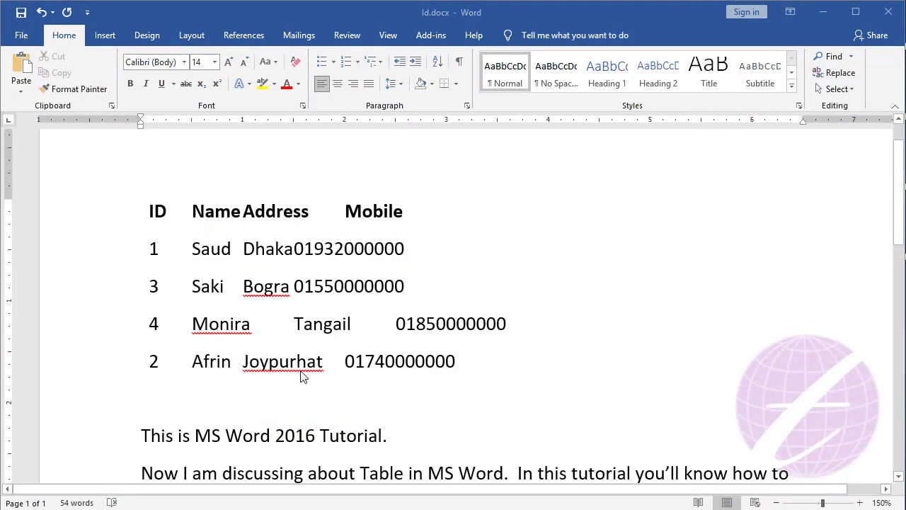
Scroll the document to show the tab-separated ID, Name, Address and Mobile rows.
scroll(301, 377, "down", 1)
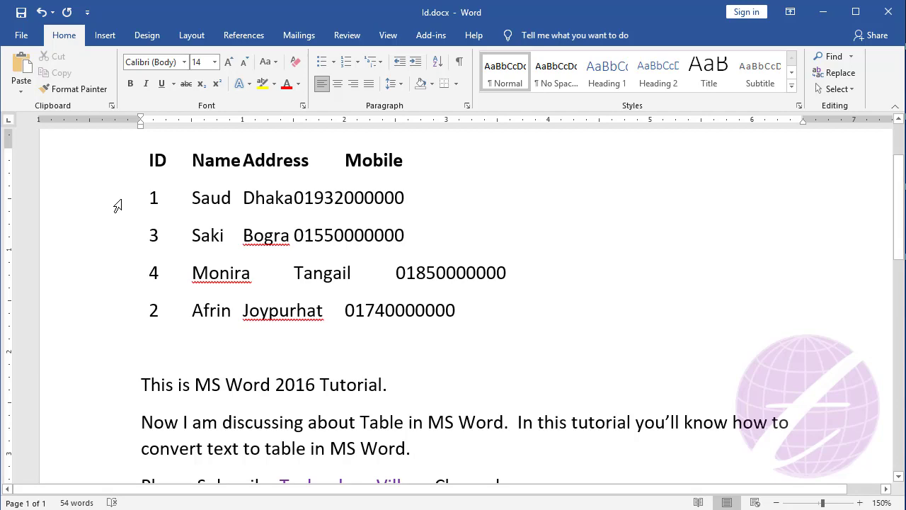
Select the five tab-separated rows and open Convert Text to Table, proposing 4 columns at tabs.
left_click_drag(154, 156, 456, 305)
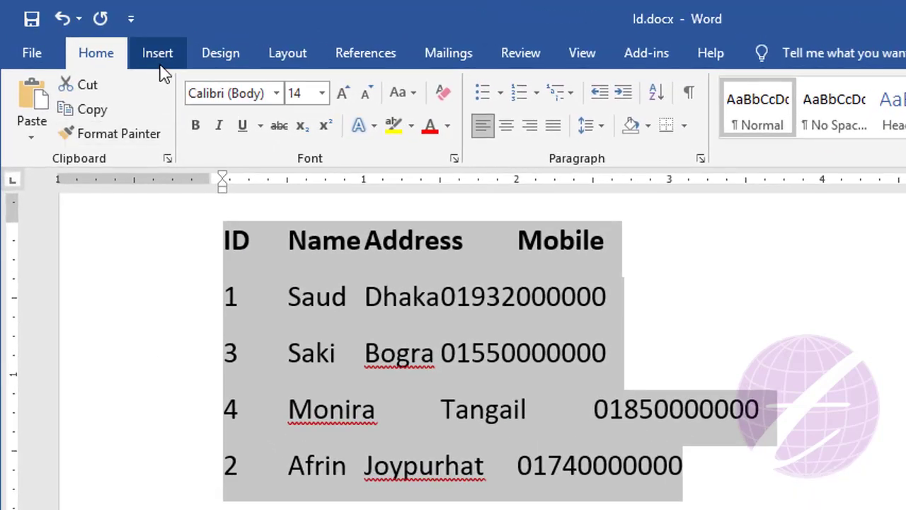
left_click(106, 41)
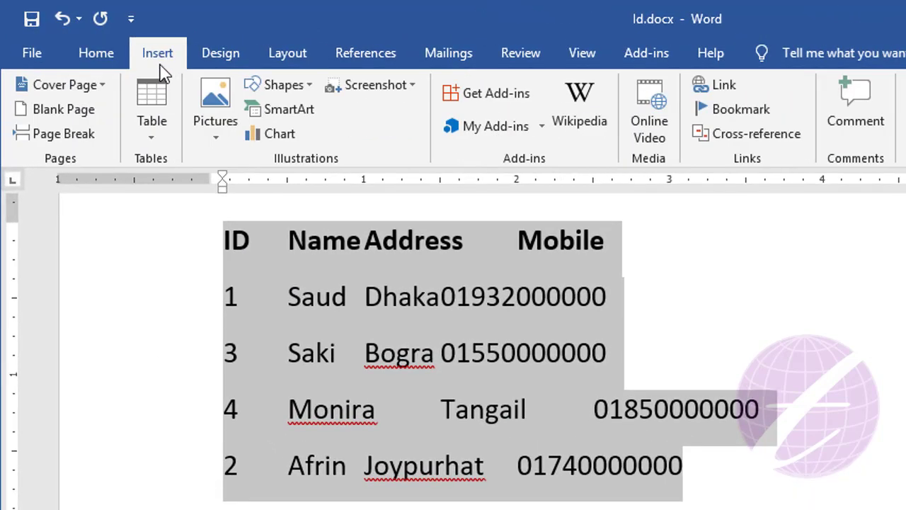
left_click(152, 138)
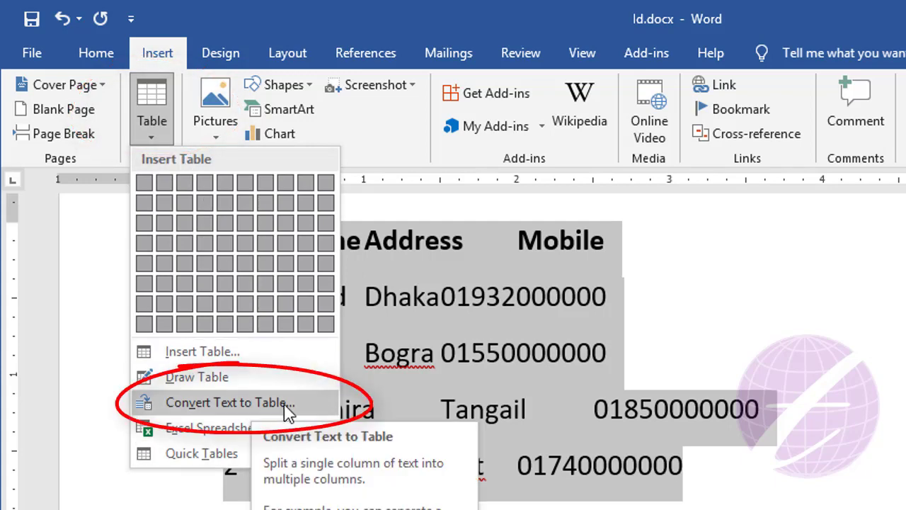
left_click(287, 414)
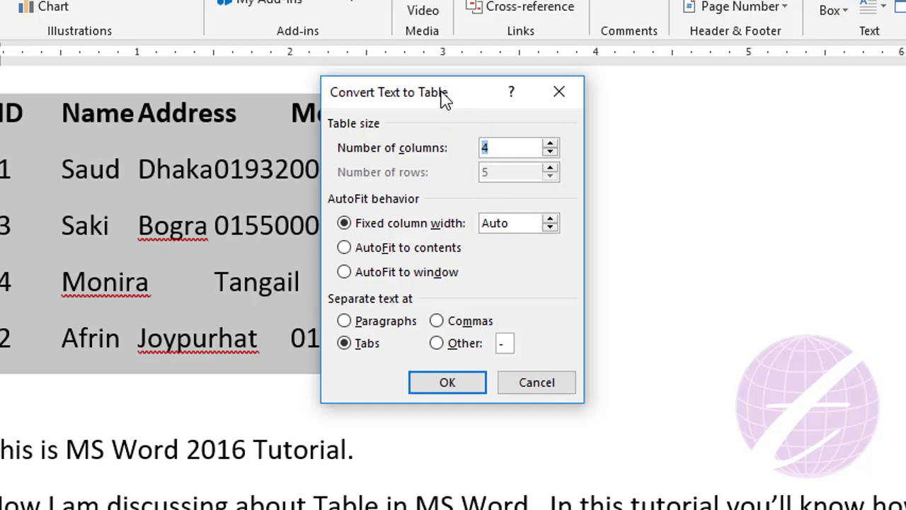
Convert the selected rows into a 4-column, 5-row table separated at tabs.
left_click_drag(443, 95, 650, 80)
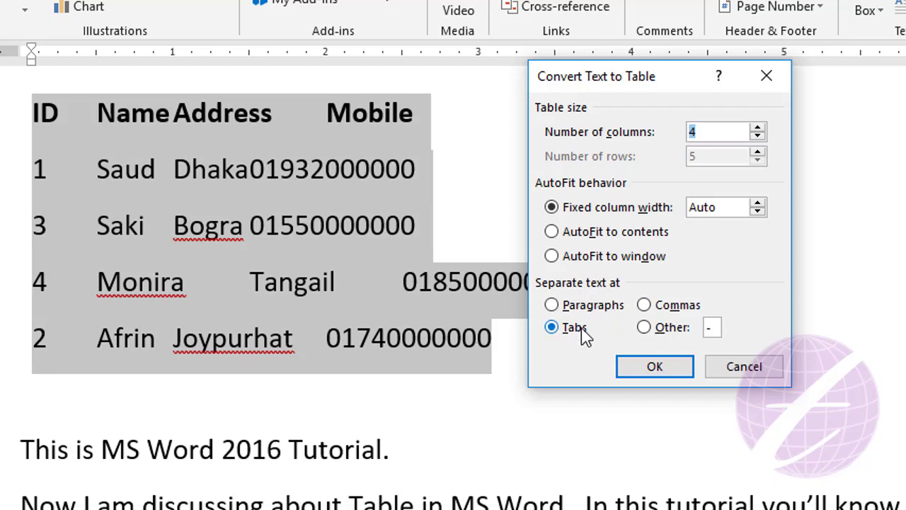
left_click(655, 366)
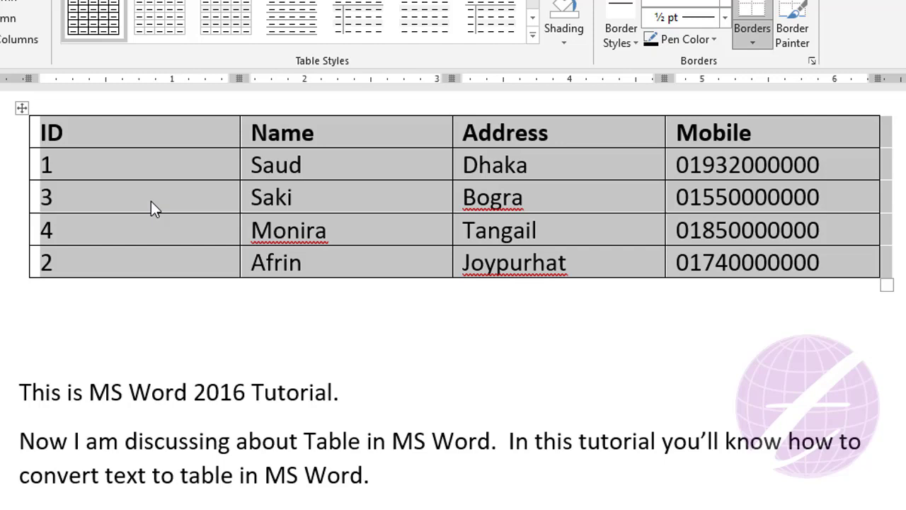
key("ctrl+z")
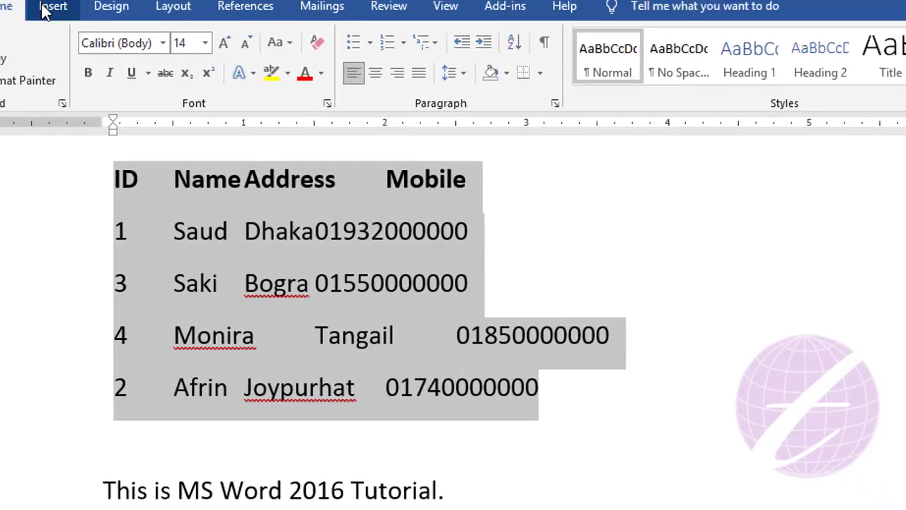
left_click(44, 8)
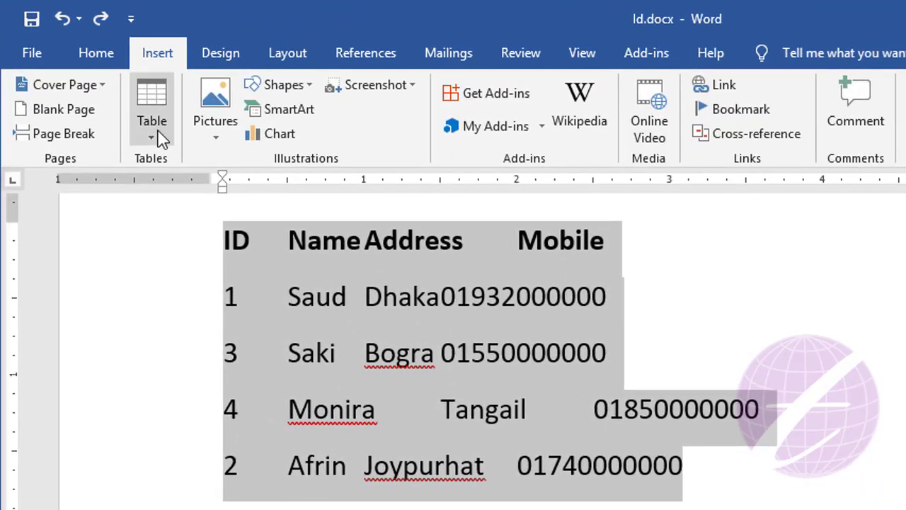
left_click(156, 127)
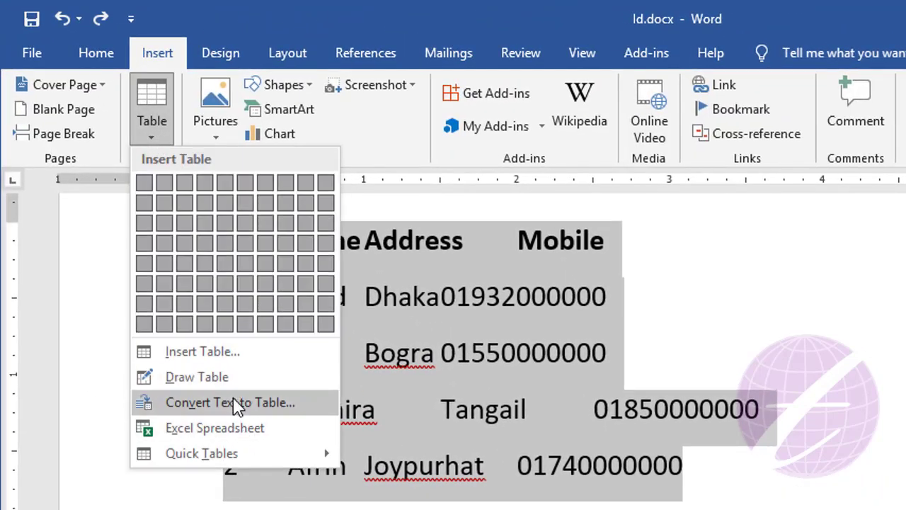
left_click(180, 402)
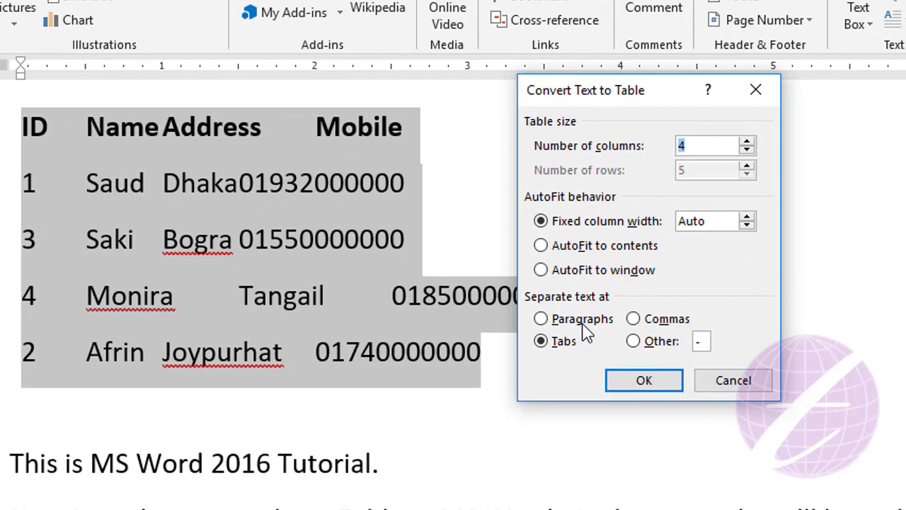
left_click(749, 418)
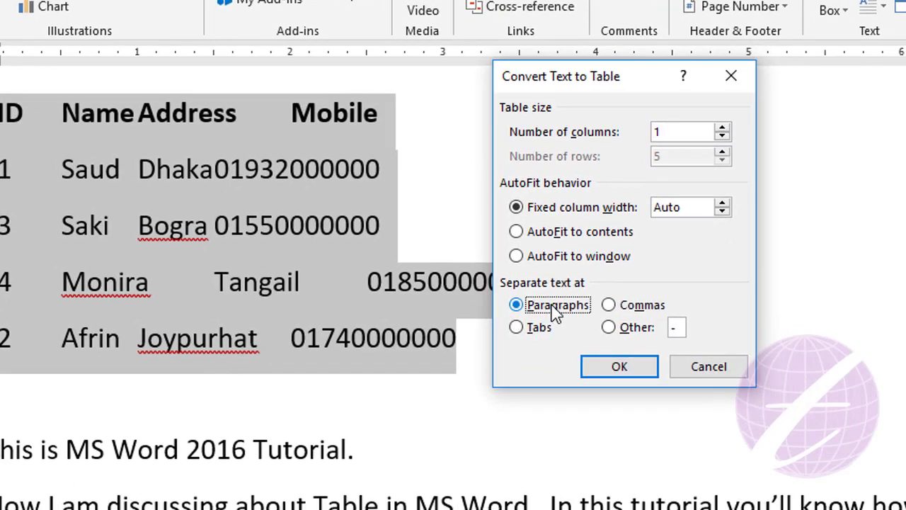
left_click(613, 365)
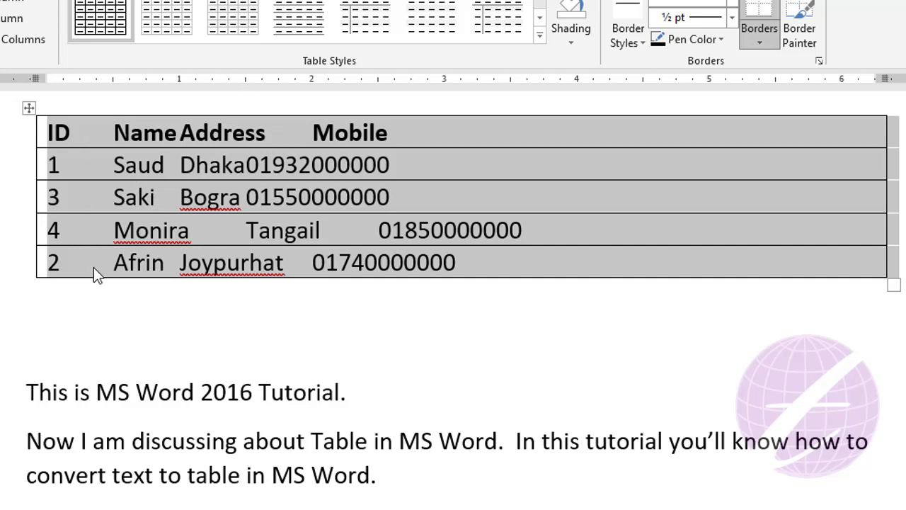
key("ctrl+z")
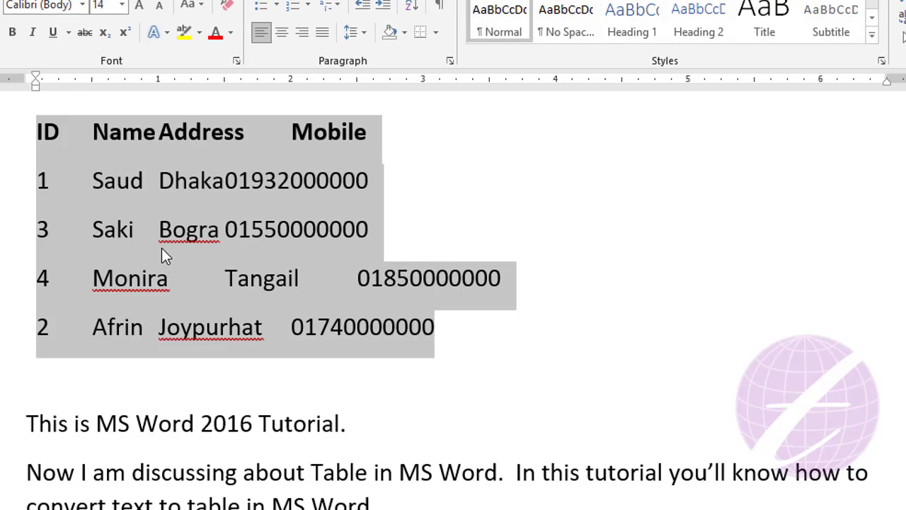
Below the rows, type an 'id,name,address' header and a comma-separated sample record, then select both lines.
left_click(481, 332)
key("Return")
key("Return")
scroll(480, 333, "down", 3)
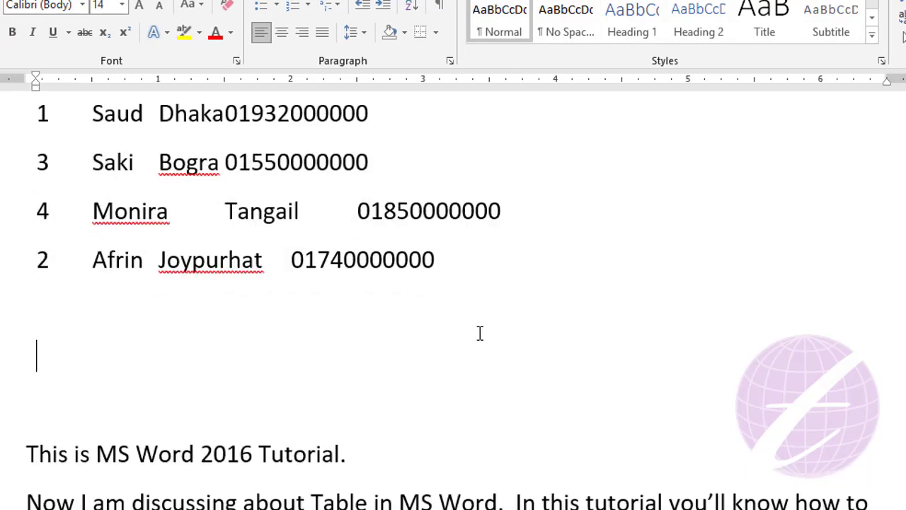
type("id,")
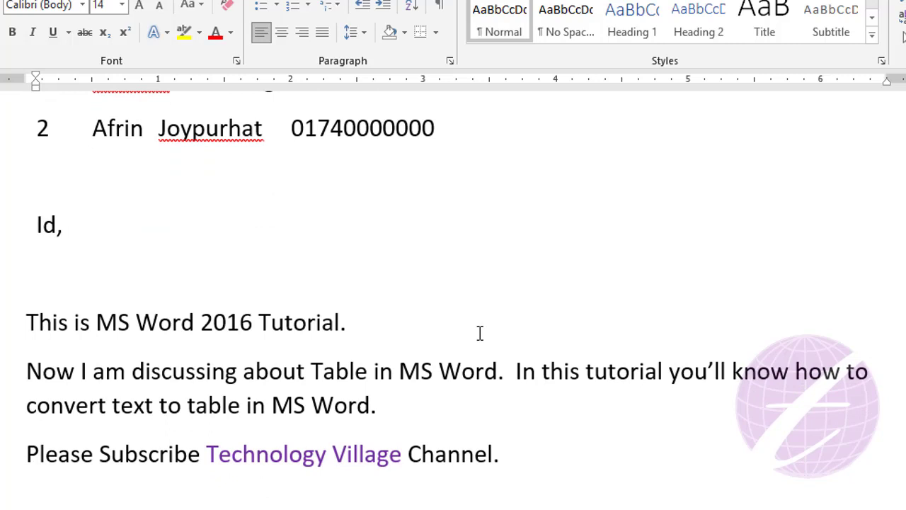
type("name,")
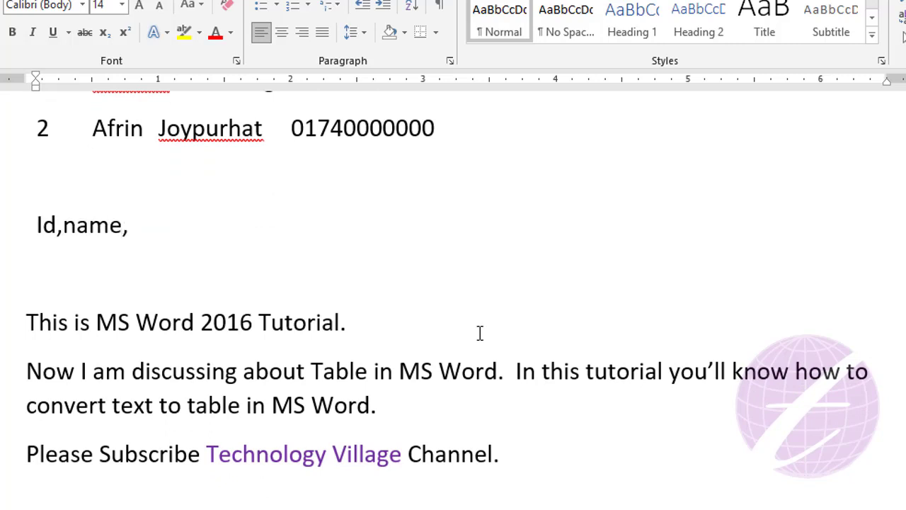
type("address")
key("Return")
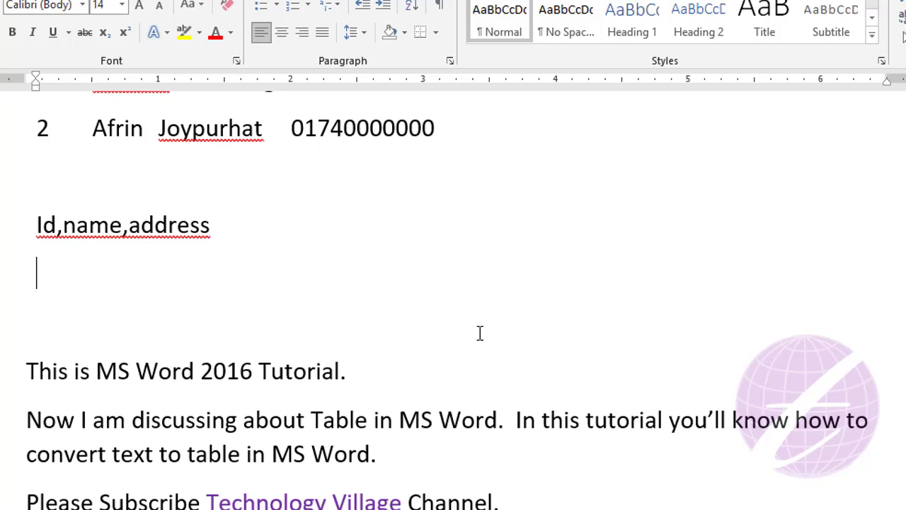
type("1,saud")
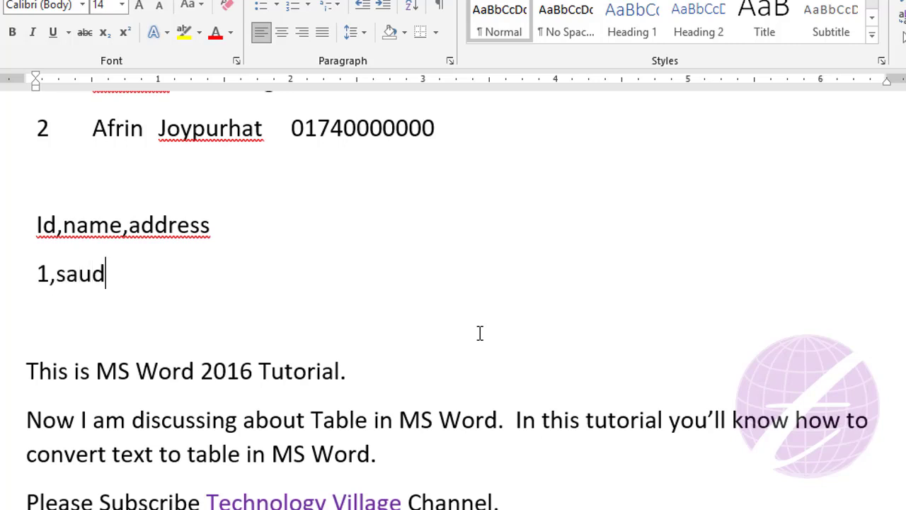
type(",dha")
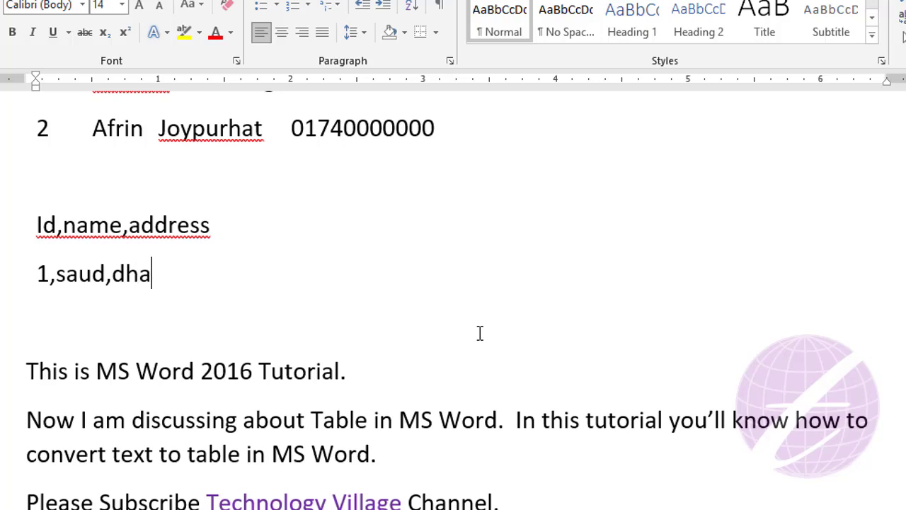
type("ka")
key("shift+Up")
key("shift+Home")
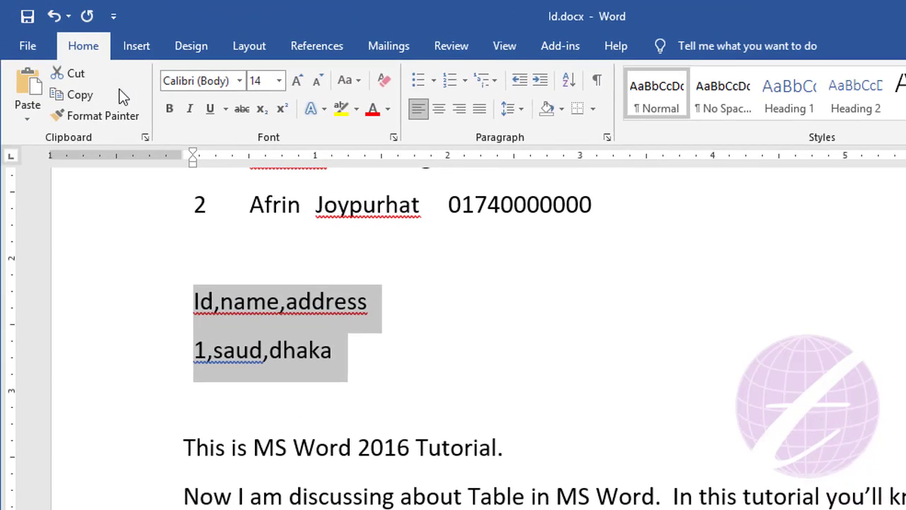
Convert the selected comma-separated lines into a 3-column table separated at commas.
left_click(137, 46)
left_click(134, 105)
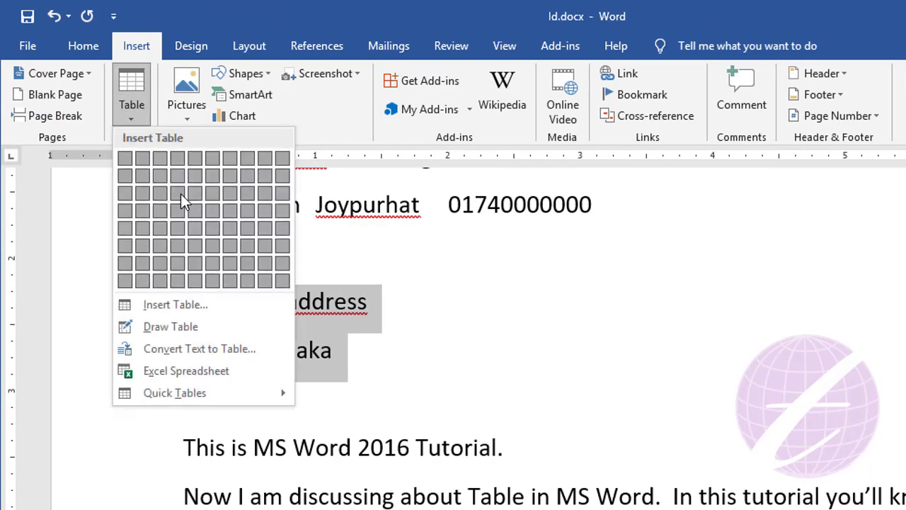
left_click(234, 348)
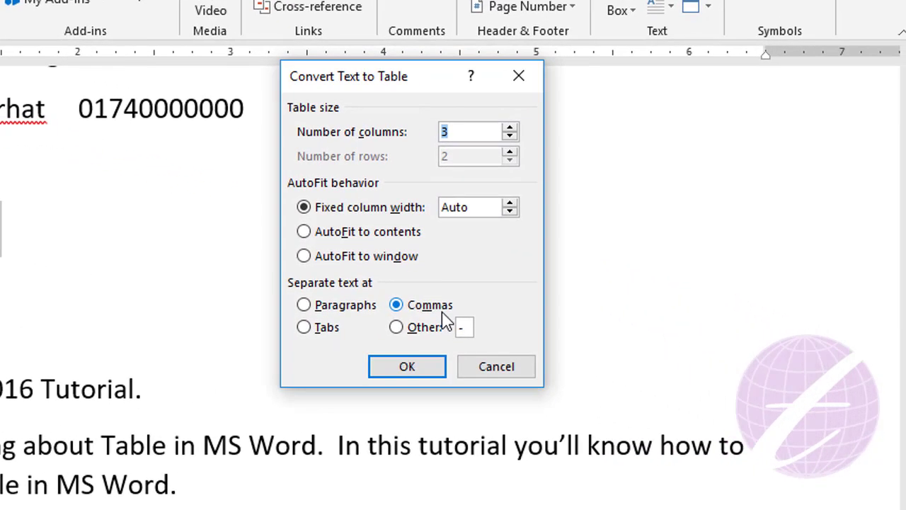
left_click(408, 368)
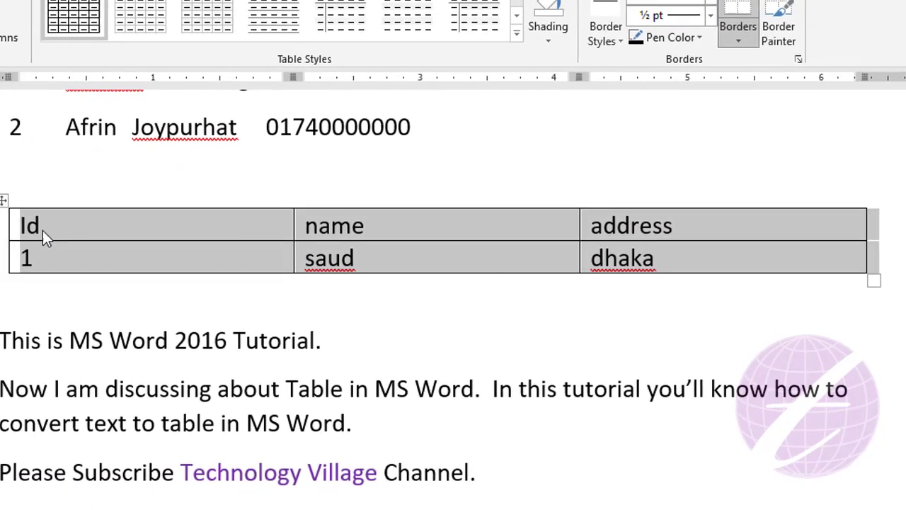